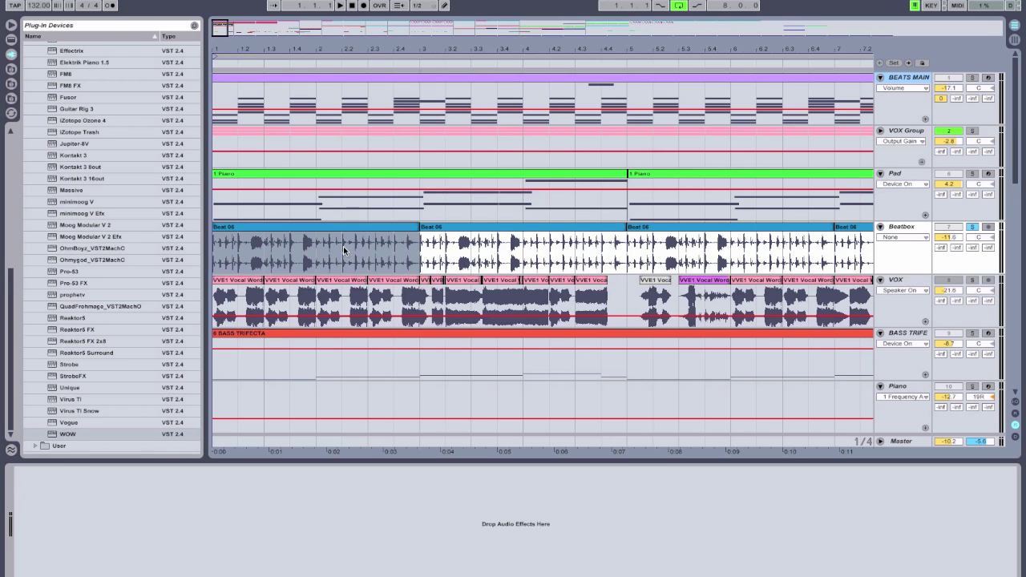
# Play the arrangement with the browser hidden, then bring back the Plug-In Devices list showing WOW
pyautogui.click(10, 38)
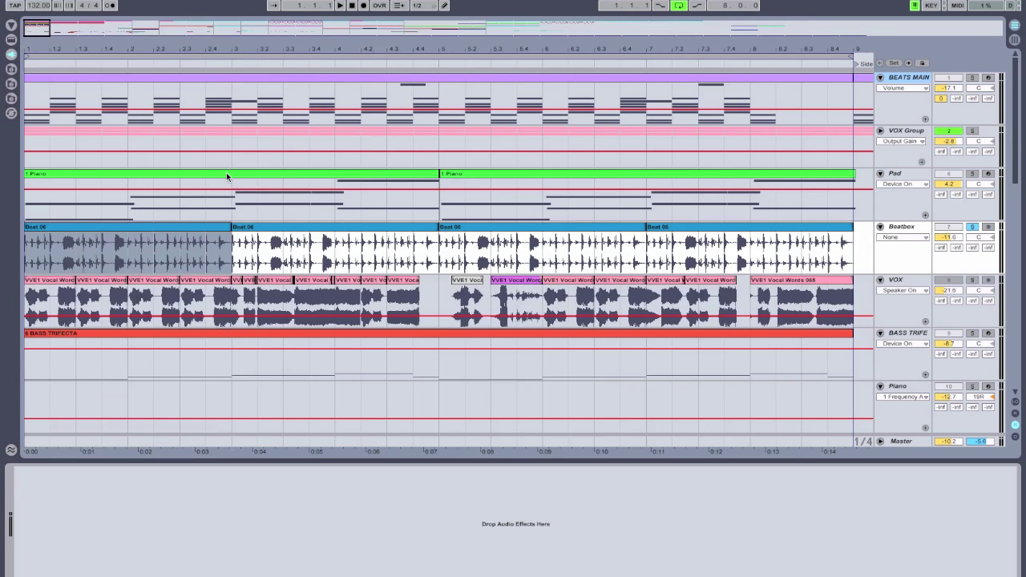
pyautogui.press('space')
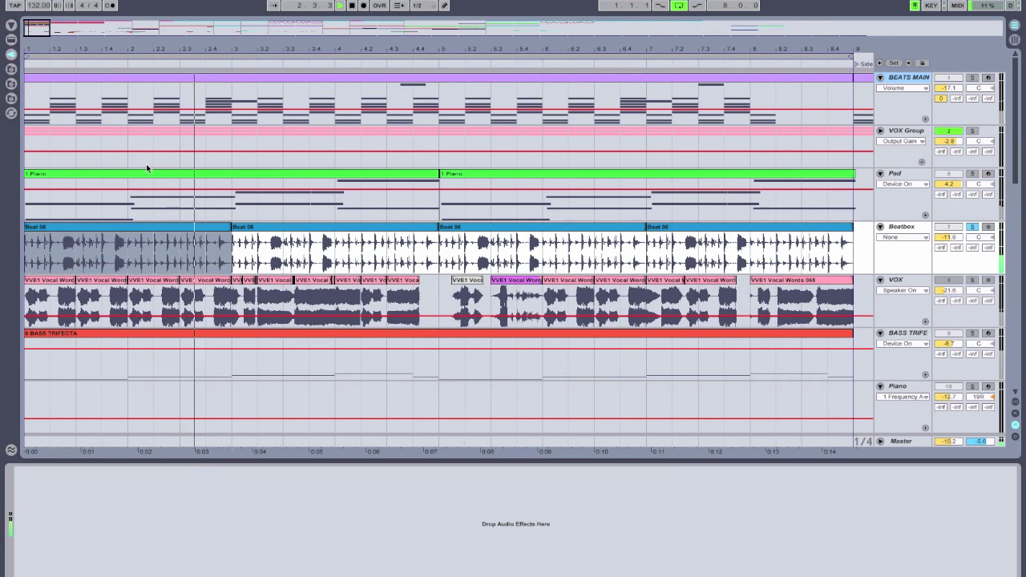
pyautogui.click(11, 39)
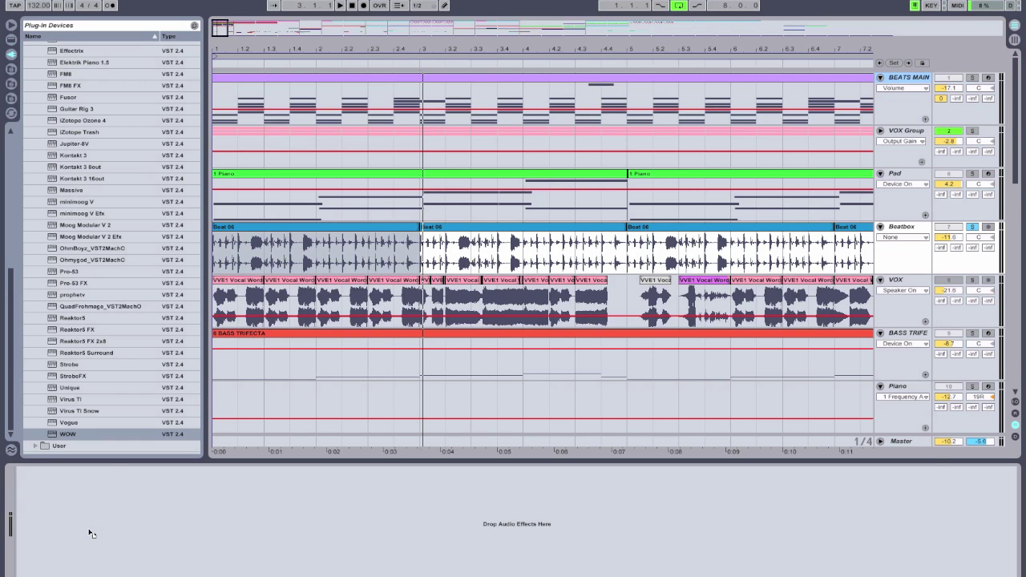
# Insert the SugarBytes WOW filter on the Beatbox track and centre its editor window
pyautogui.moveTo(67, 434); pyautogui.dragTo(90, 534)
pyautogui.moveTo(809, 223); pyautogui.dragTo(582, 112)
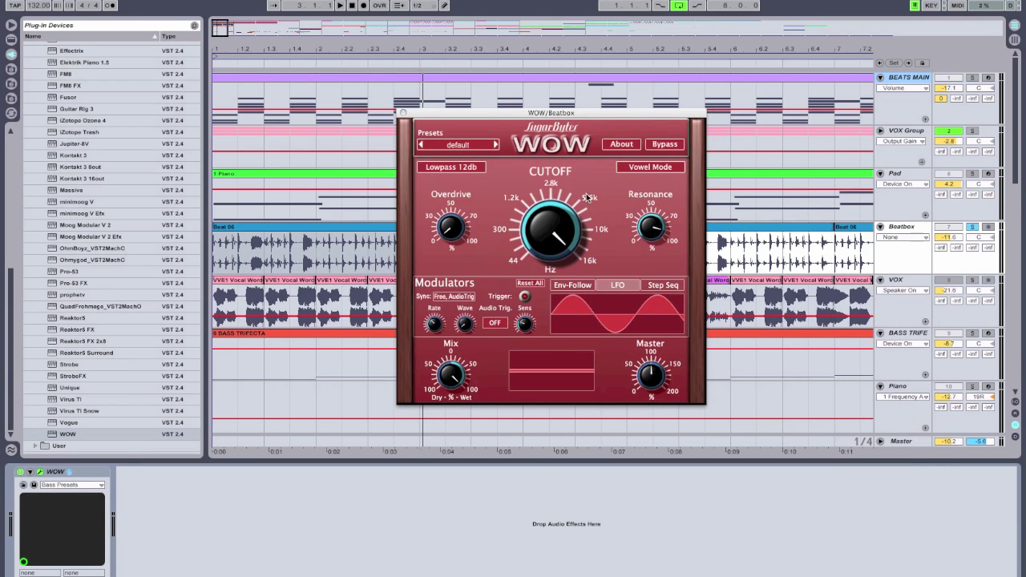
pyautogui.click(12, 25)
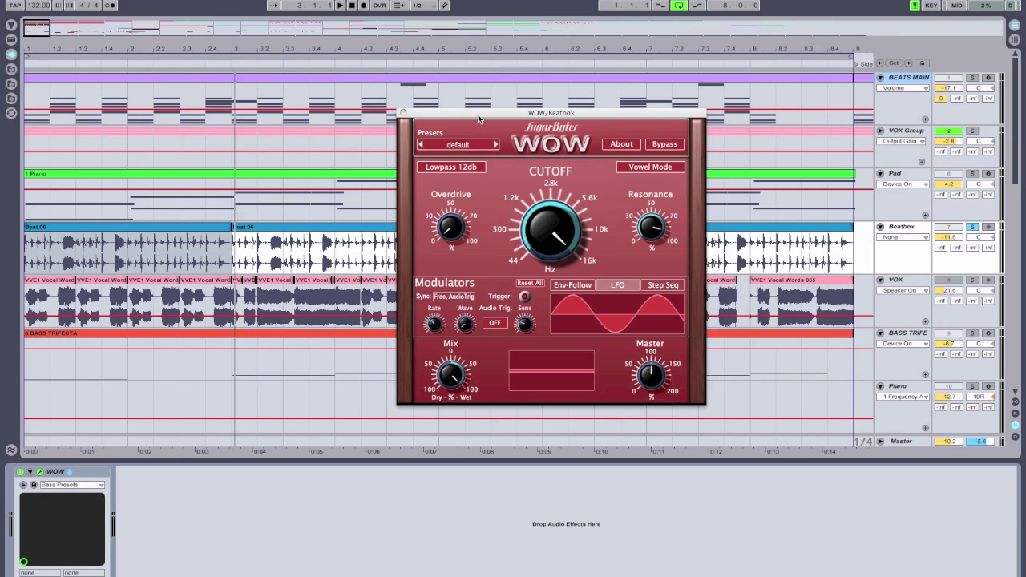
pyautogui.moveTo(479, 118); pyautogui.dragTo(549, 133)
# Audition the filter and turn down WOW's Master output level
pyautogui.press('space')
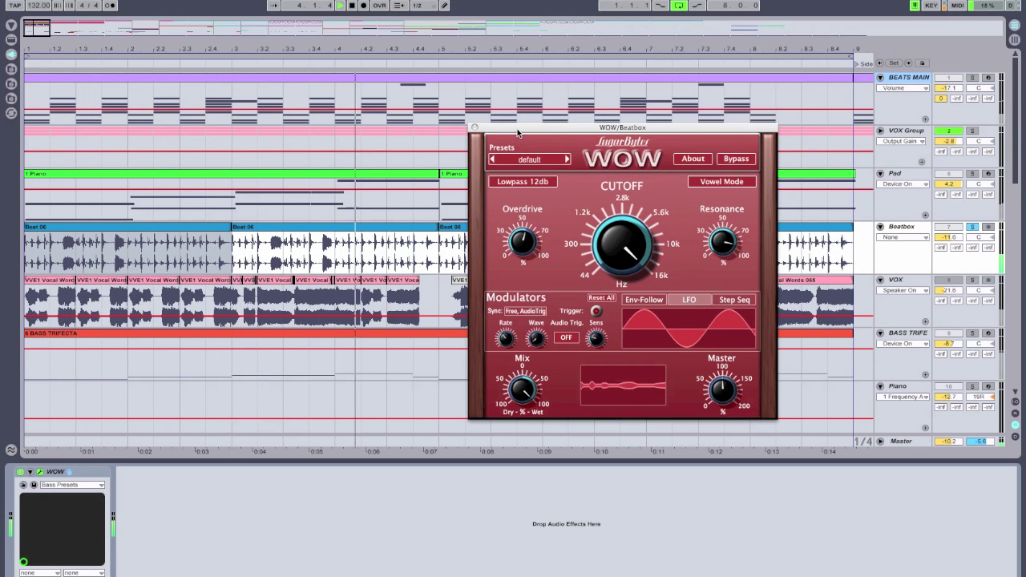
pyautogui.press('space')
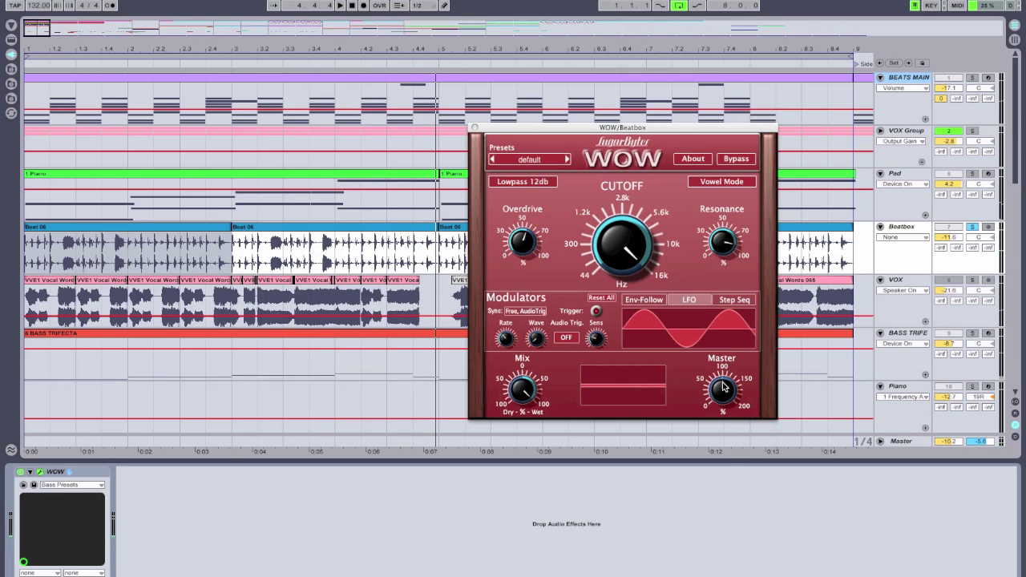
pyautogui.moveTo(722, 398); pyautogui.dragTo(723, 406)
pyautogui.press('space')
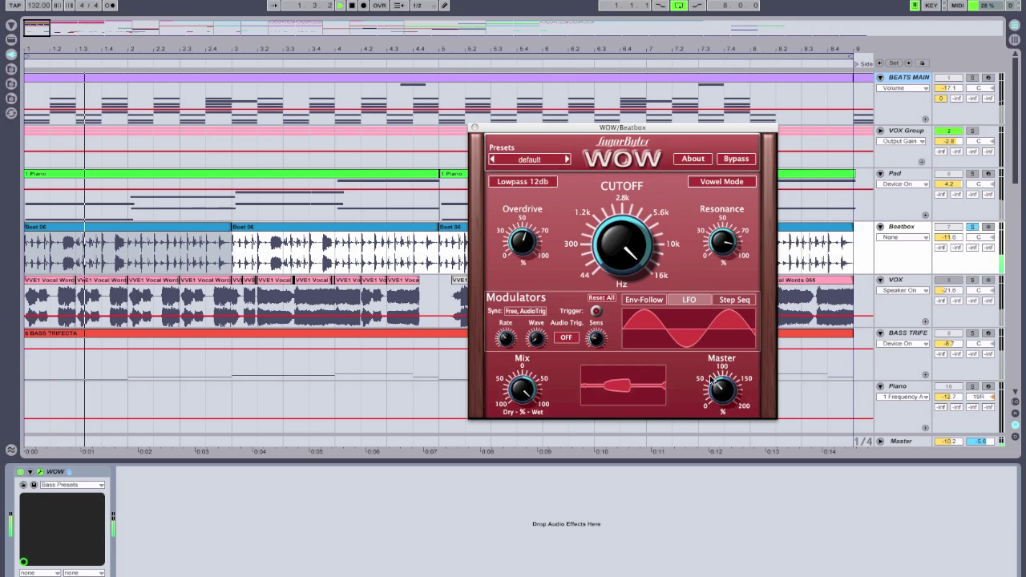
pyautogui.press('space')
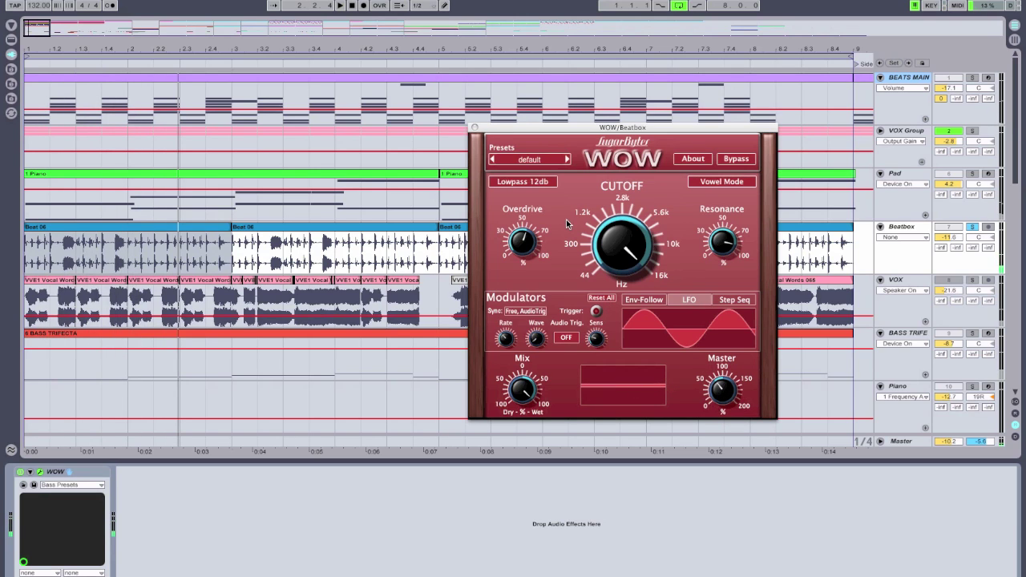
pyautogui.click(535, 182)
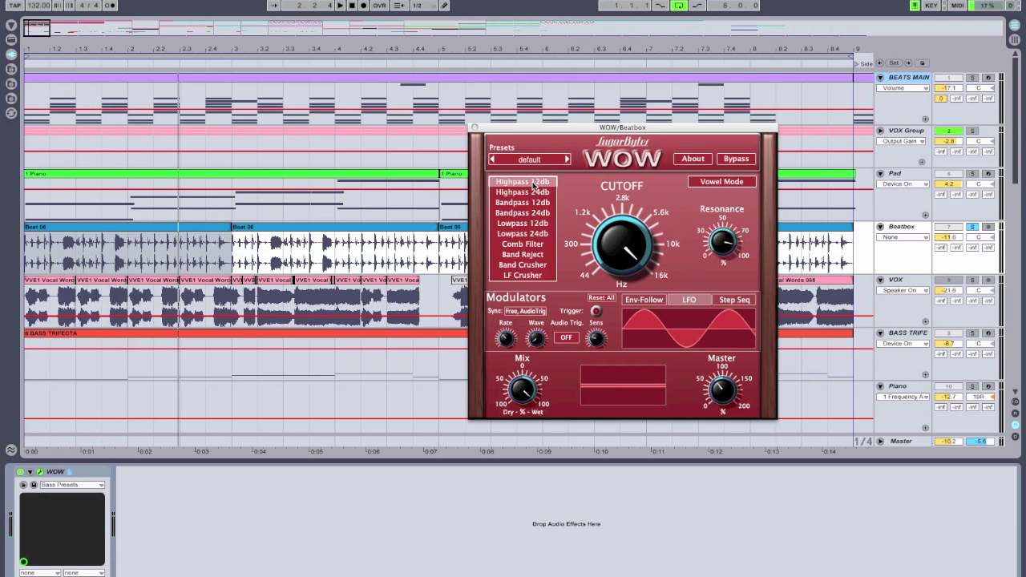
# Switch WOW to Band Crusher and settle the cutoff near 2k after trying 3-4k
pyautogui.click(532, 265)
pyautogui.moveTo(609, 288); pyautogui.dragTo(621, 248)
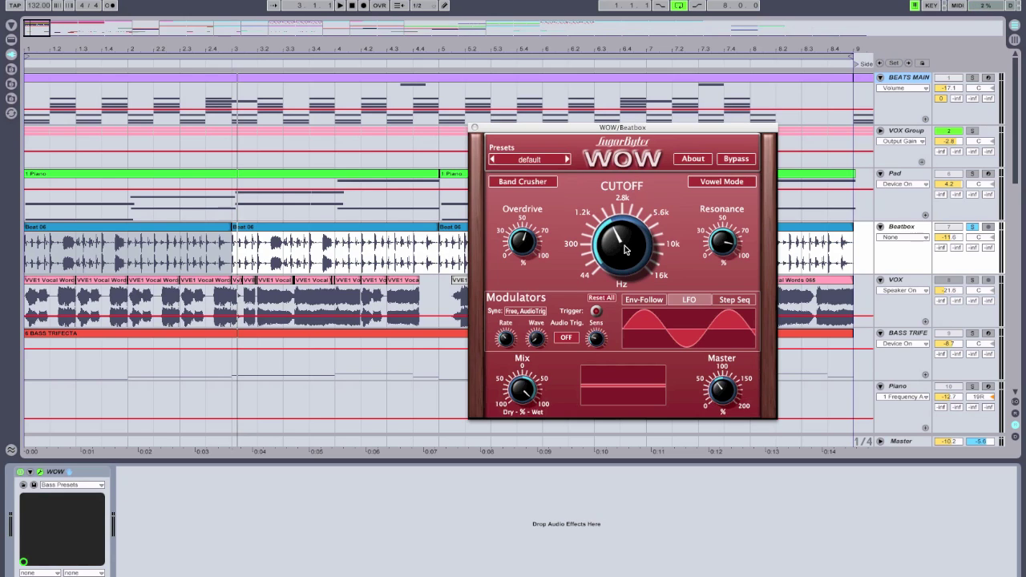
pyautogui.moveTo(624, 244); pyautogui.dragTo(613, 227)
pyautogui.moveTo(622, 237); pyautogui.dragTo(613, 251)
pyautogui.click(644, 300)
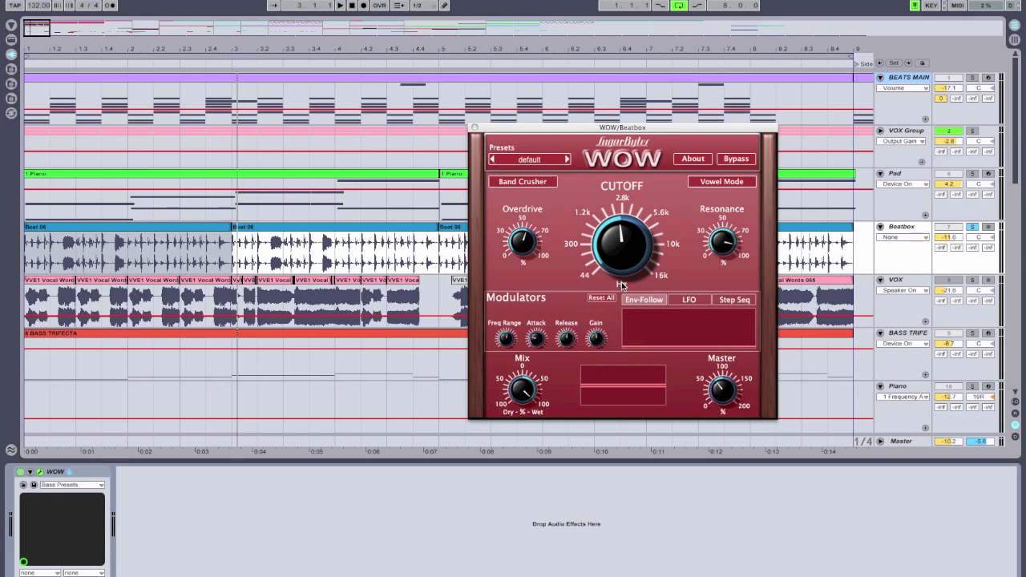
# Raise the Env Follower amount on Cutoff in the Modulation Mixer, then lower the base cutoff during playback
pyautogui.rightClick(618, 251)
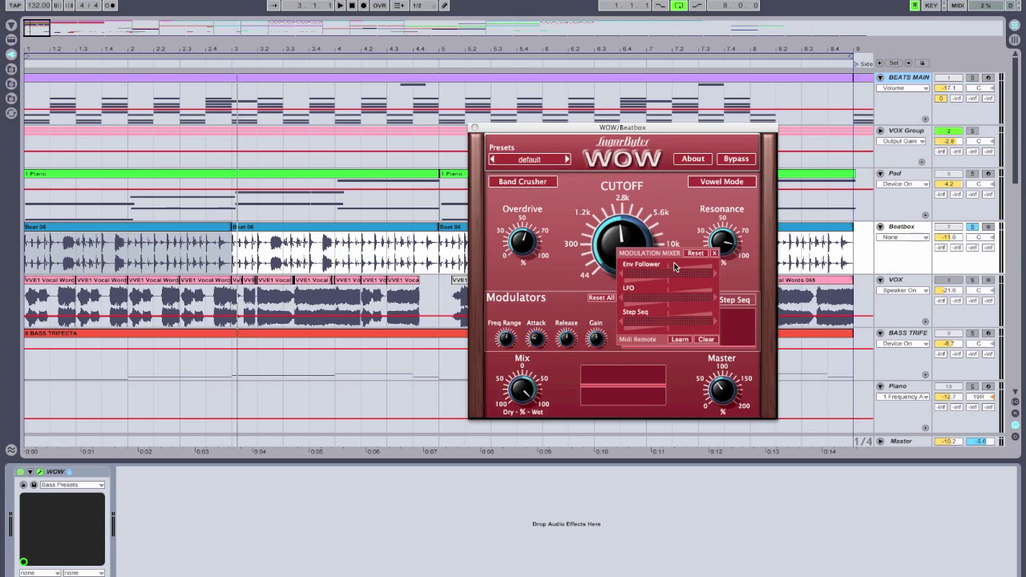
pyautogui.moveTo(673, 276); pyautogui.dragTo(682, 276)
pyautogui.click(716, 254)
pyautogui.press('space')
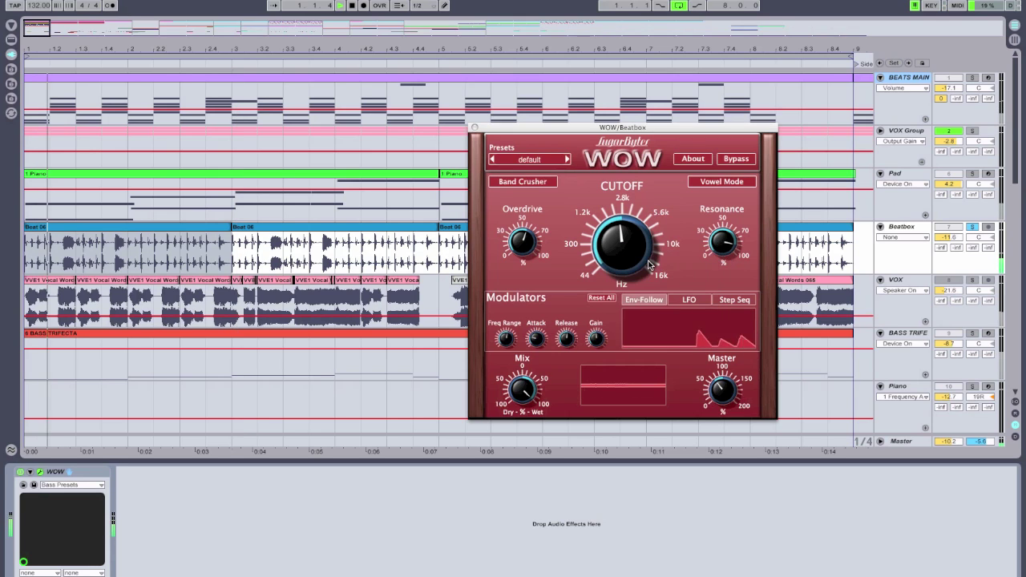
pyautogui.moveTo(619, 238); pyautogui.dragTo(609, 266)
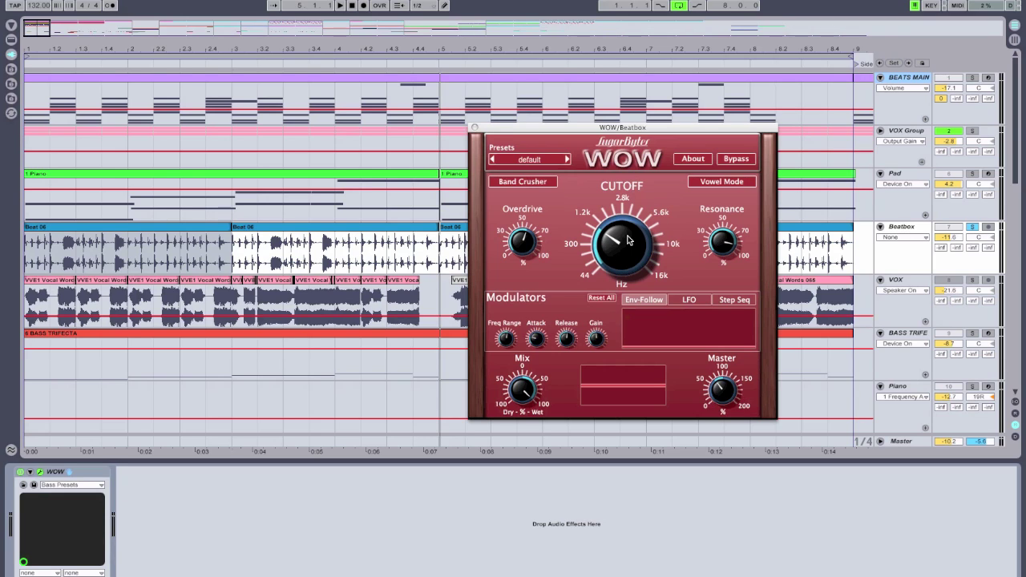
# Raise the LFO amount on Cutoff in the Modulation Mixer from the LFO page
pyautogui.click(691, 301)
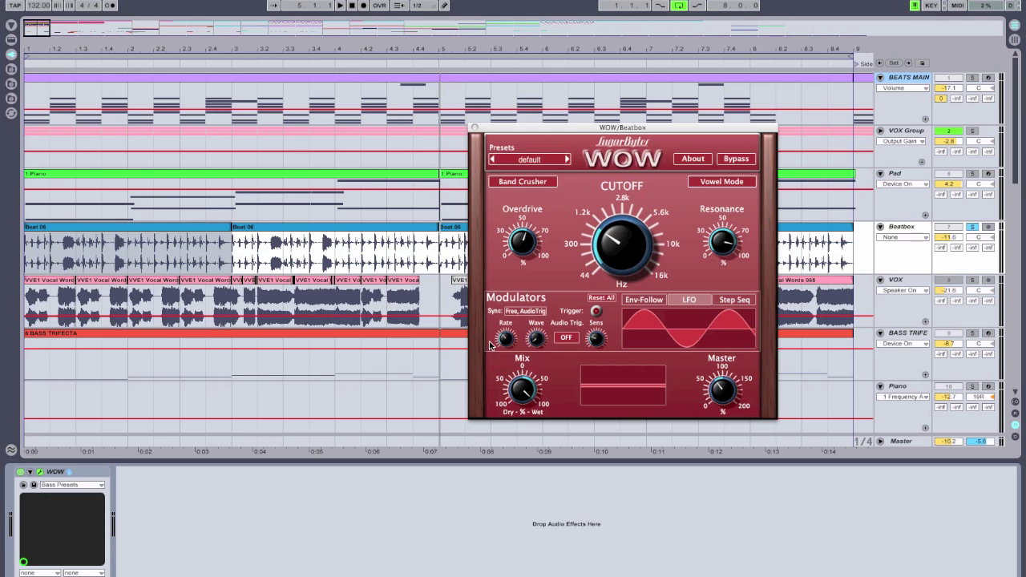
pyautogui.rightClick(619, 252)
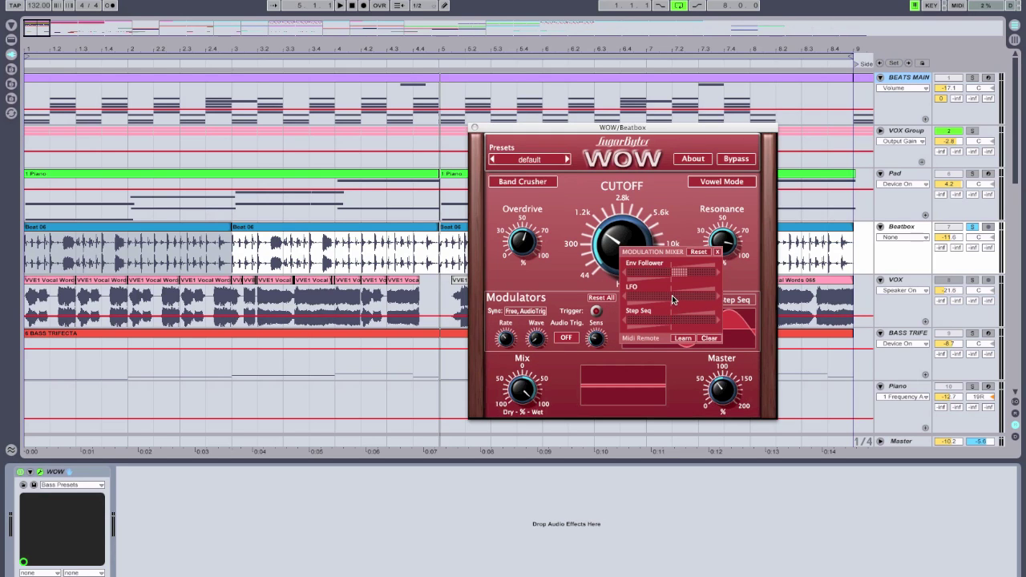
pyautogui.moveTo(671, 297); pyautogui.dragTo(690, 299)
pyautogui.click(717, 252)
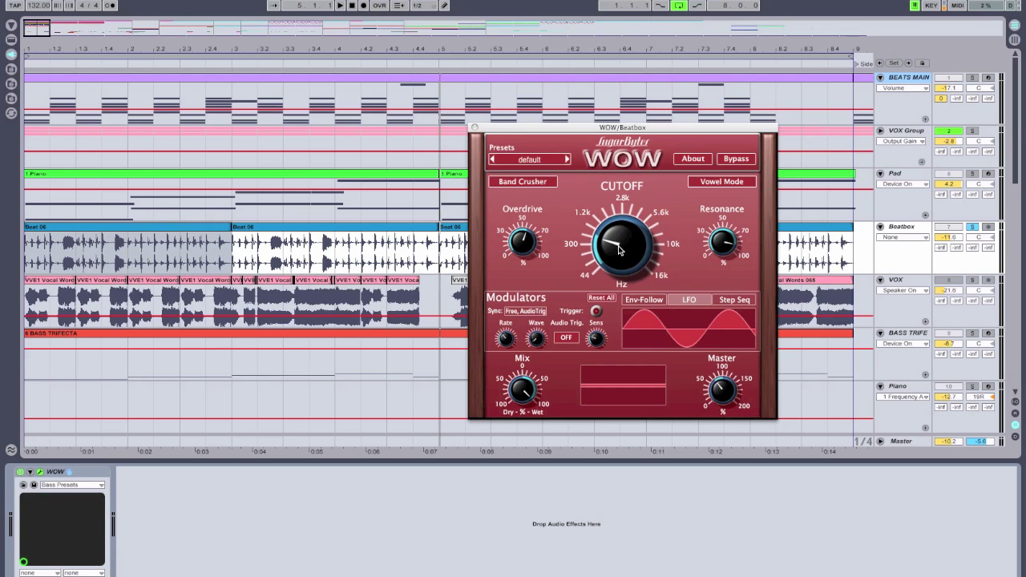
# Lower the cutoff slightly and raise the filter Resonance while playing from the song start
pyautogui.moveTo(618, 249); pyautogui.dragTo(618, 265)
pyautogui.press('space')
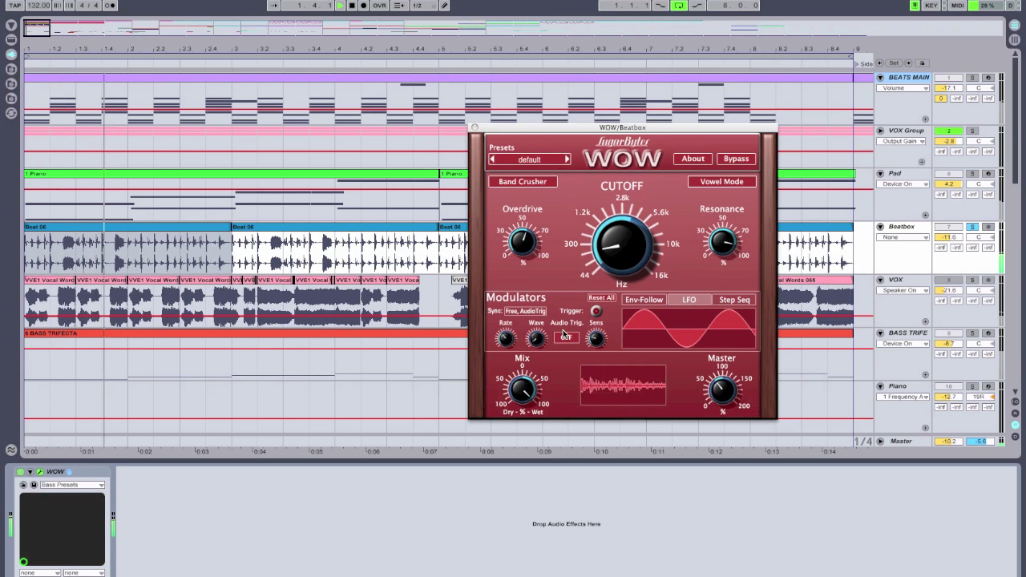
pyautogui.moveTo(722, 253); pyautogui.dragTo(722, 232)
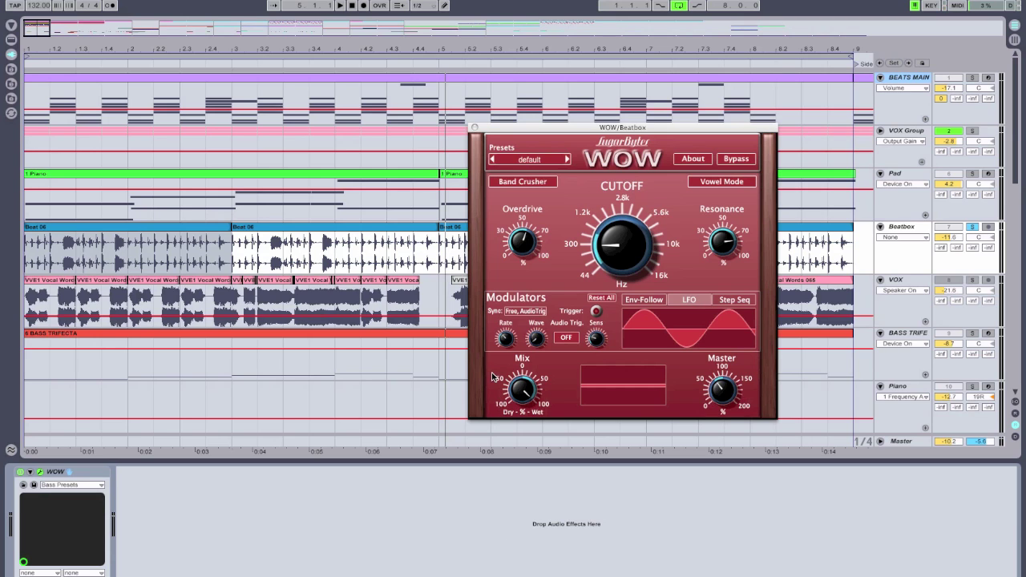
# Play and stop the arrangement twice to listen back, then show the Plug-In Devices list
pyautogui.press('space')
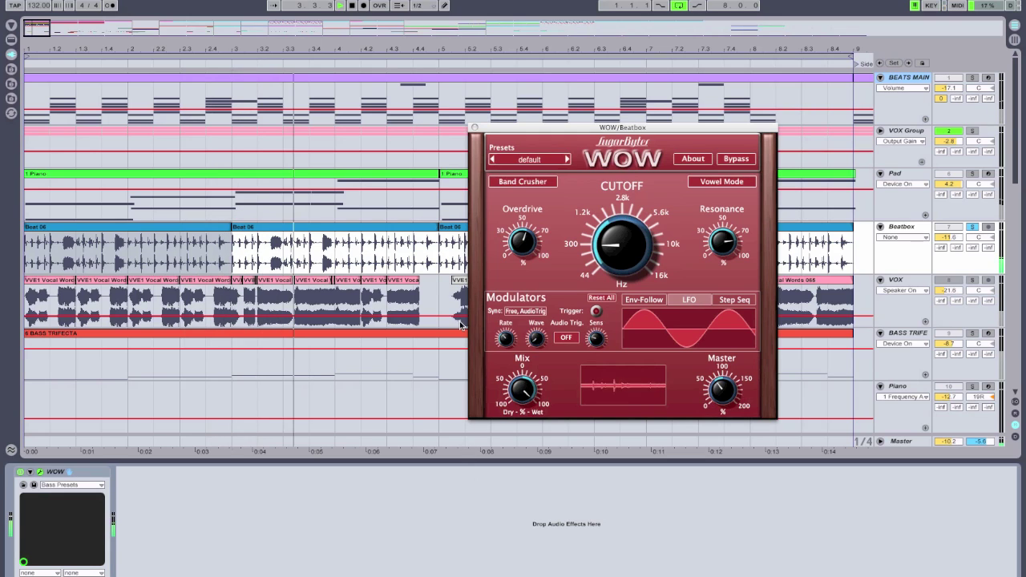
pyautogui.press('space')
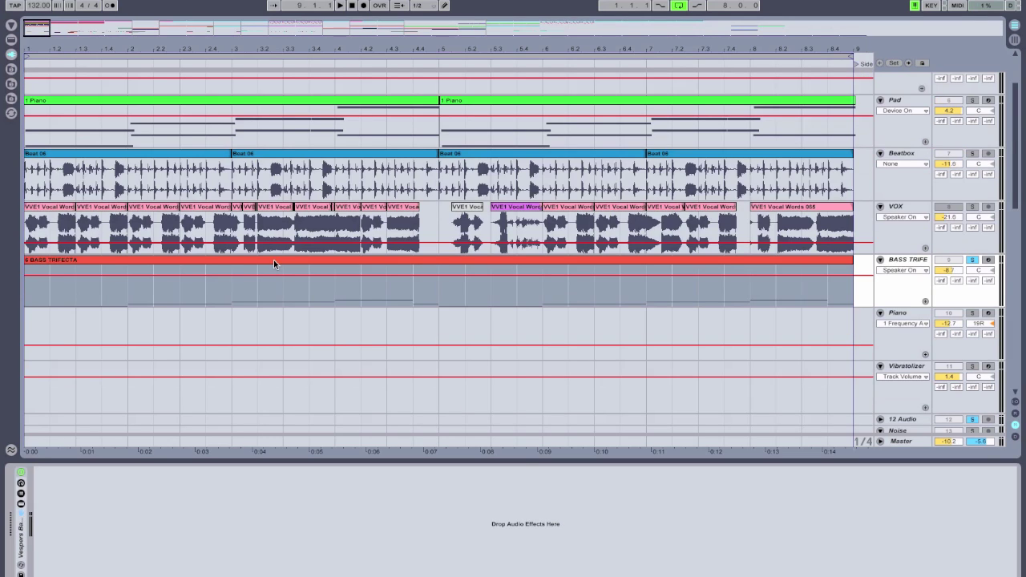
pyautogui.press('space')
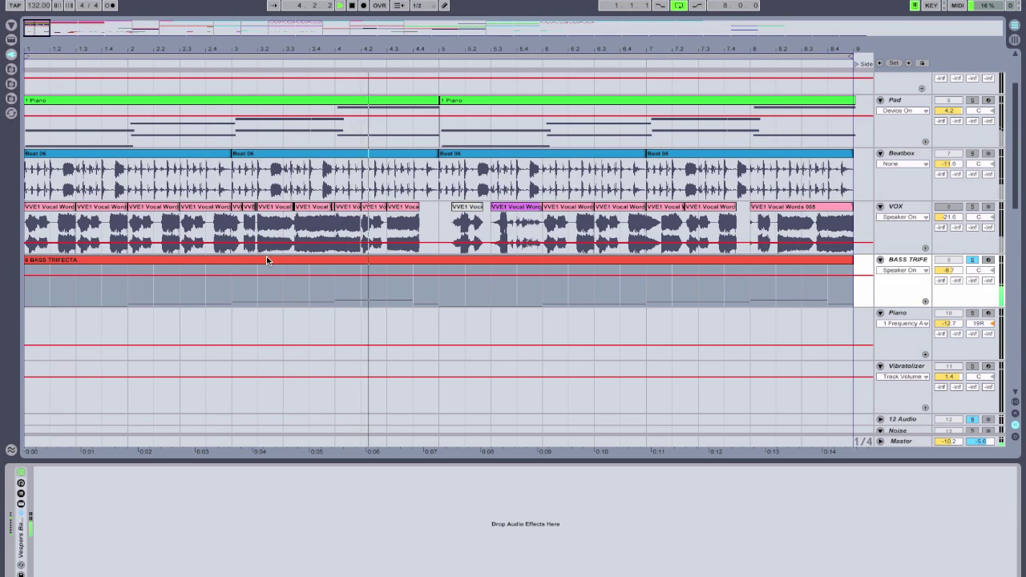
pyautogui.press('space')
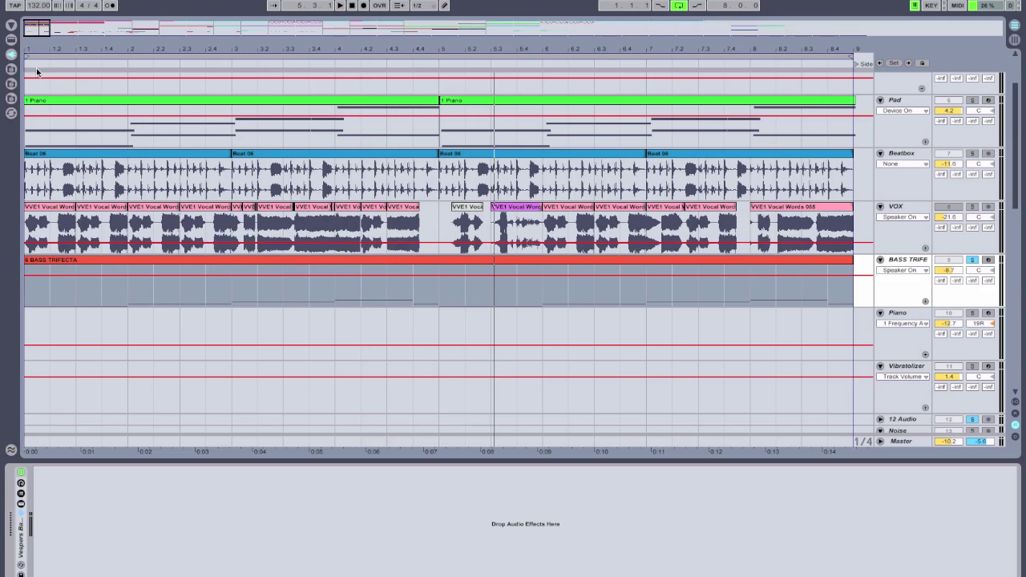
pyautogui.click(11, 25)
# Load WOW onto the Bass Trifecta track and set its filter type to Lowpass 24db
pyautogui.moveTo(50, 433); pyautogui.dragTo(120, 543)
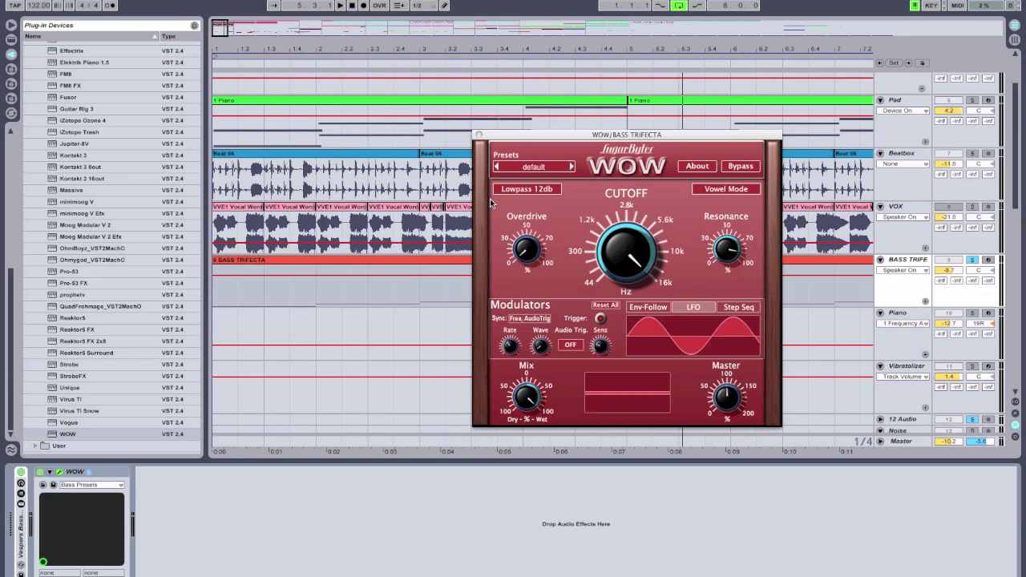
pyautogui.click(530, 190)
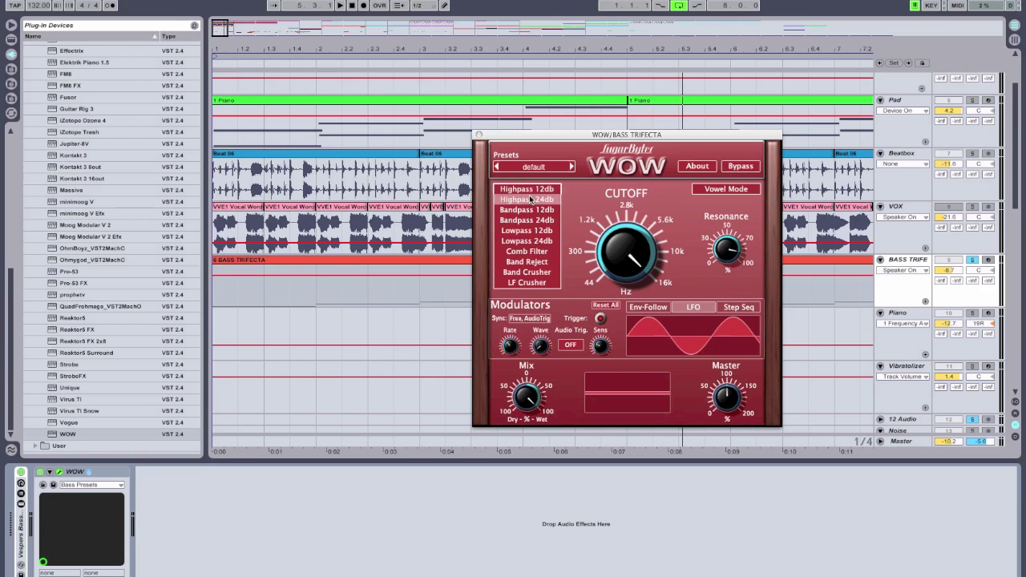
pyautogui.click(533, 240)
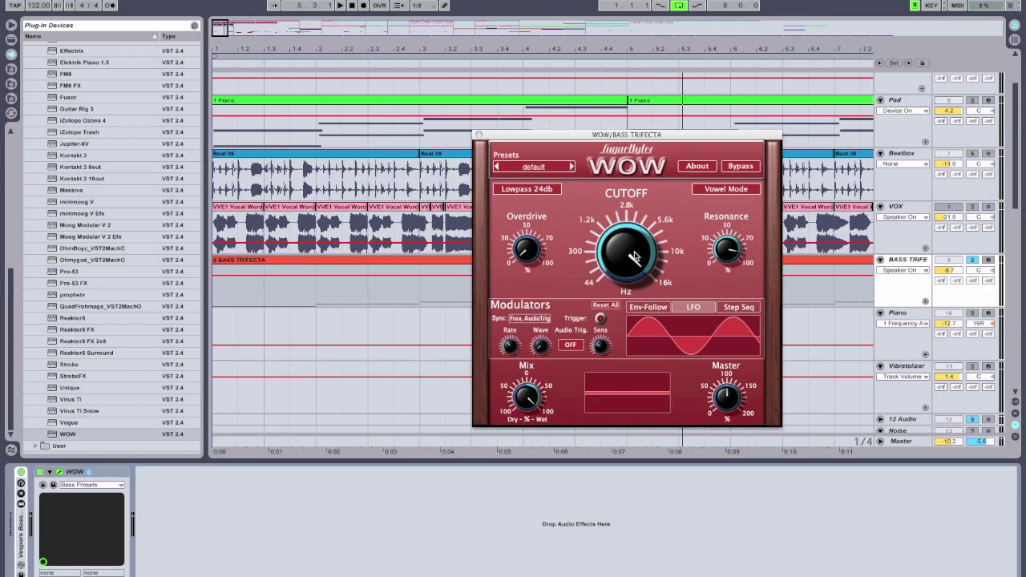
# Bring the cutoff down from about 2k to around 300 Hz during playback
pyautogui.press('space')
pyautogui.moveTo(618, 293); pyautogui.dragTo(578, 325)
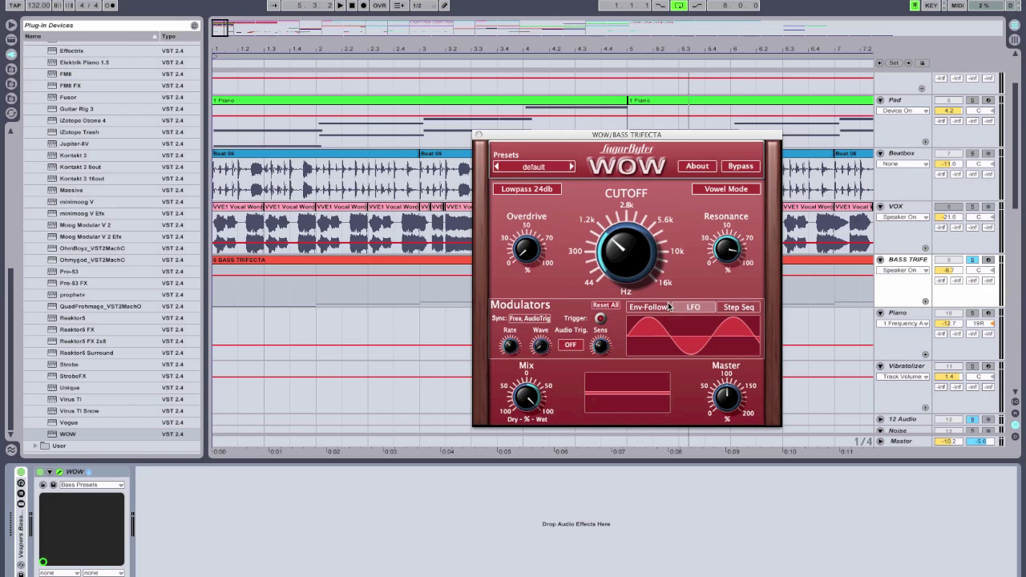
pyautogui.moveTo(612, 247); pyautogui.dragTo(618, 261)
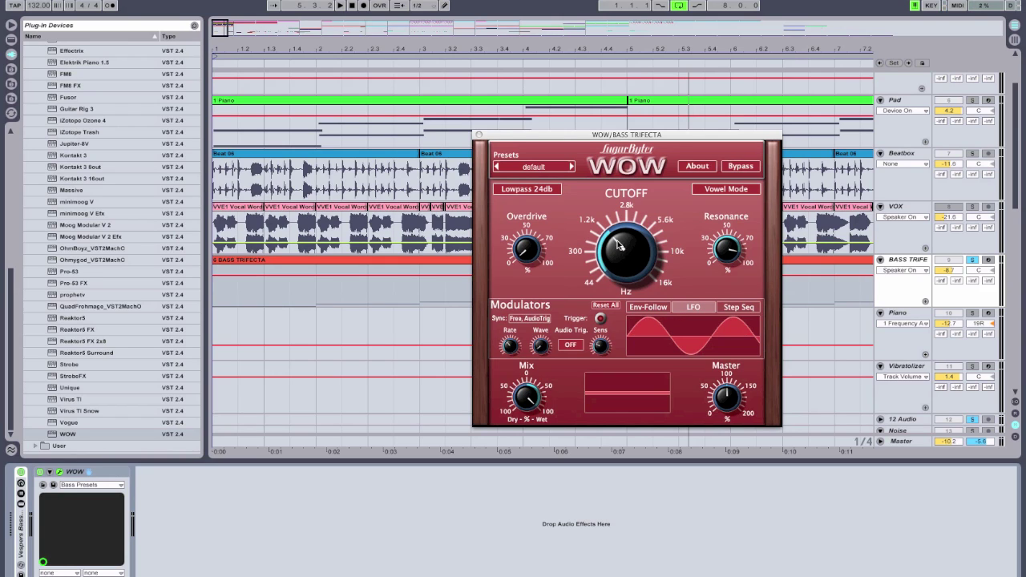
pyautogui.moveTo(510, 360)
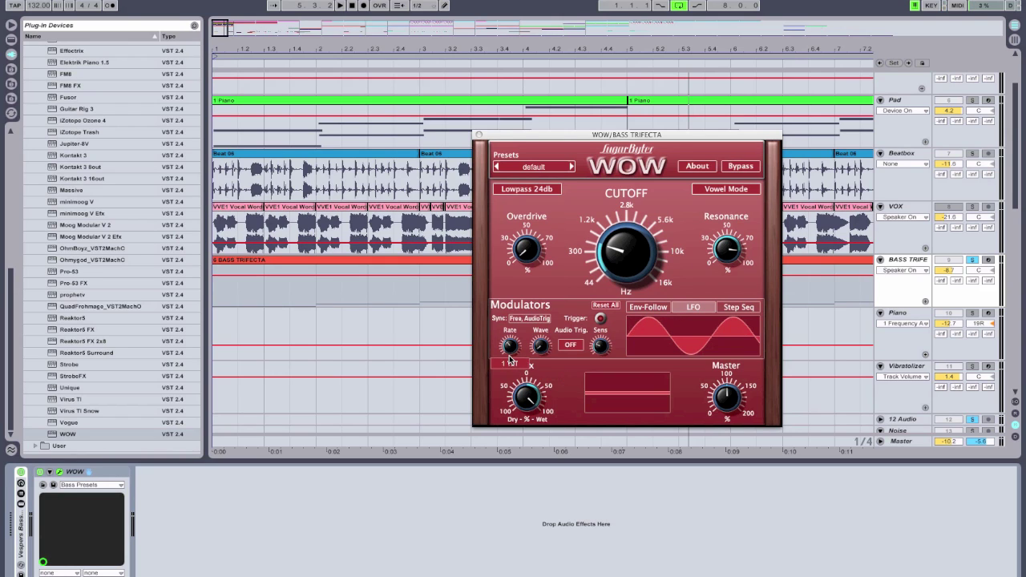
# Raise the LFO amount on Cutoff in the Modulation Mixer and audition the sweep during playback
pyautogui.rightClick(621, 253)
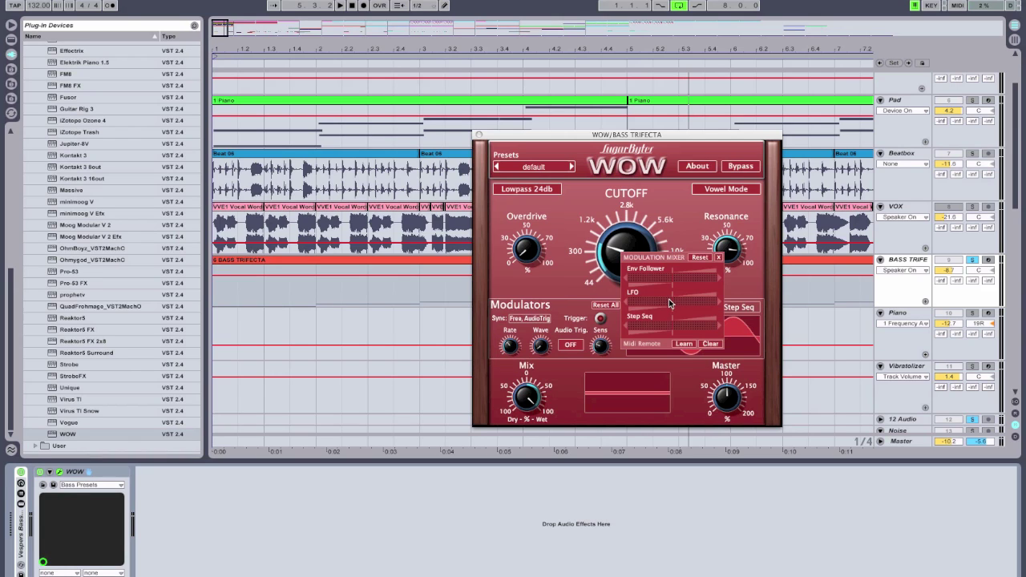
pyautogui.moveTo(673, 300); pyautogui.dragTo(684, 301)
pyautogui.click(719, 257)
pyautogui.press('space')
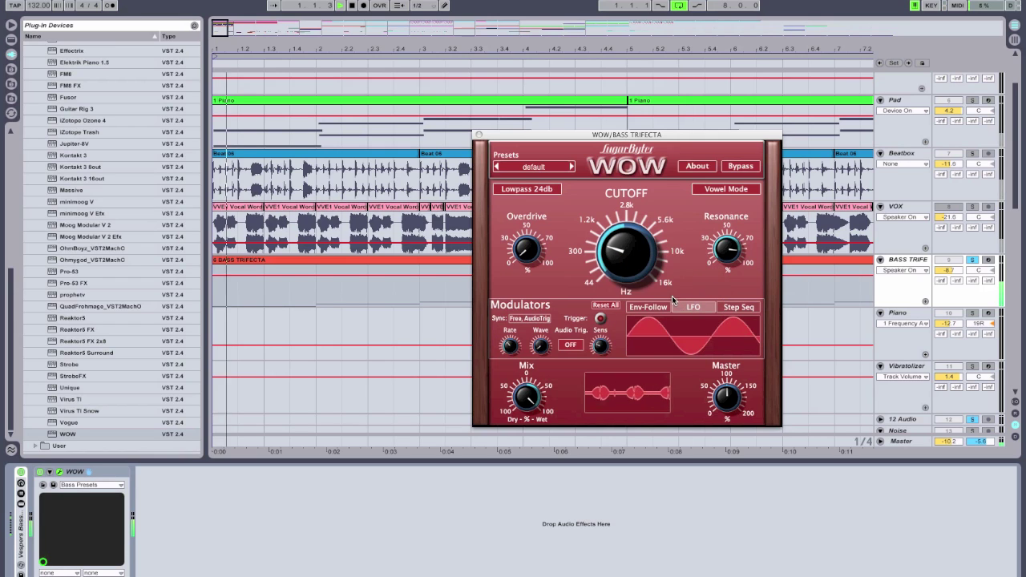
pyautogui.rightClick(635, 254)
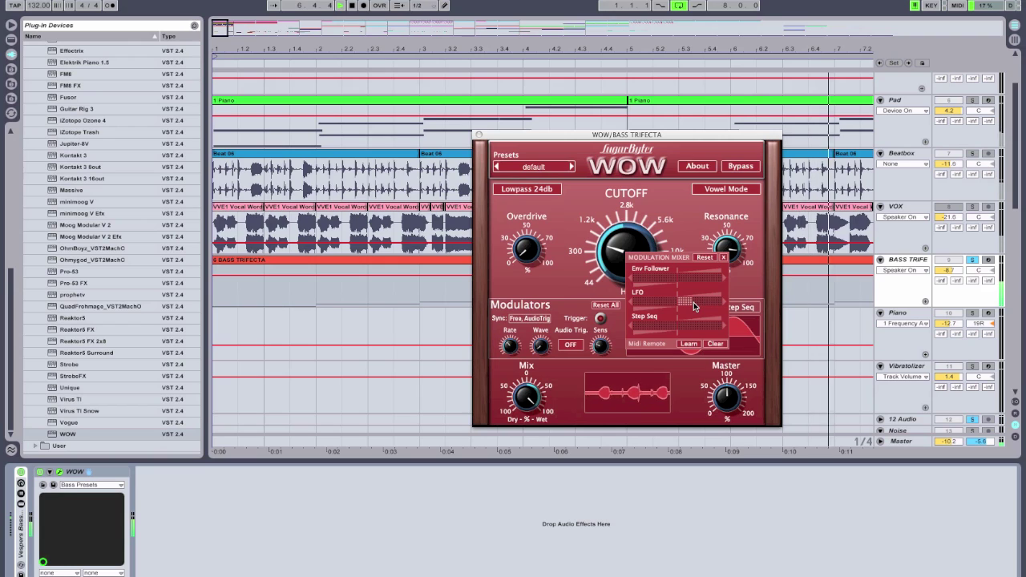
pyautogui.press('space')
pyautogui.click(725, 258)
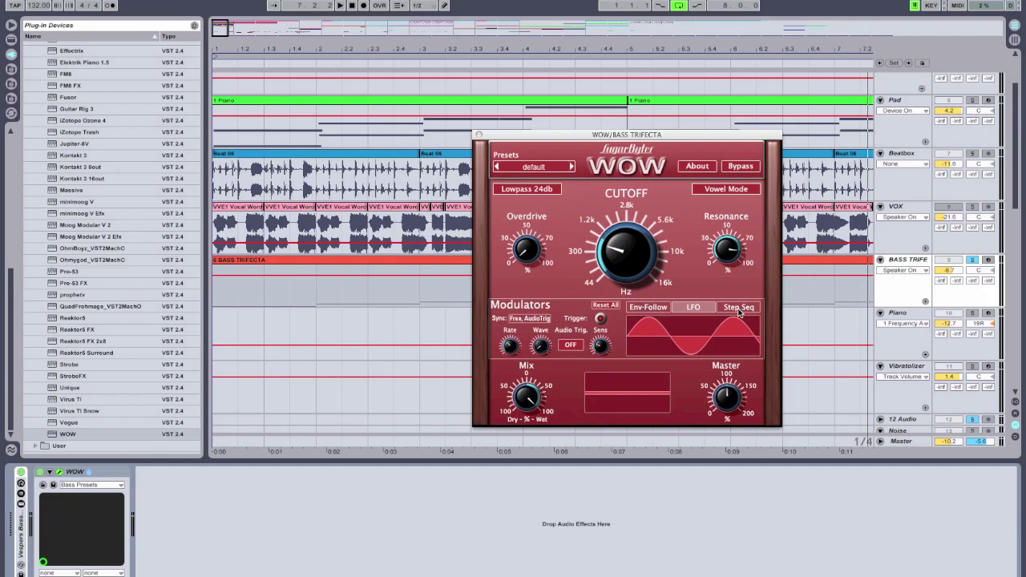
# Set LFO Rate to 1 1/2T and raise the Step Seq modulation amount on it
pyautogui.moveTo(515, 353); pyautogui.dragTo(510, 353)
pyautogui.rightClick(509, 347)
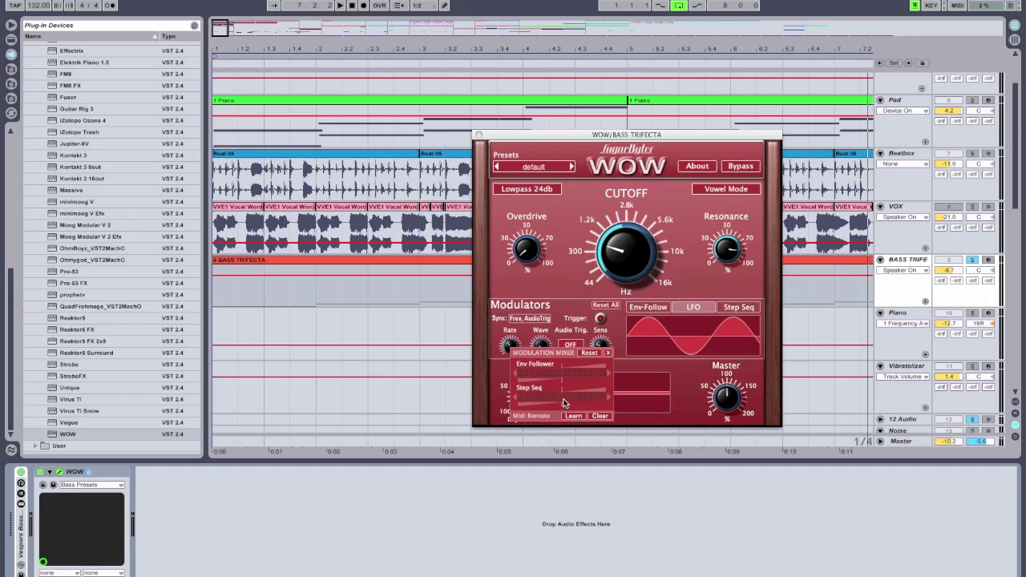
pyautogui.moveTo(563, 398); pyautogui.dragTo(582, 401)
pyautogui.press('space')
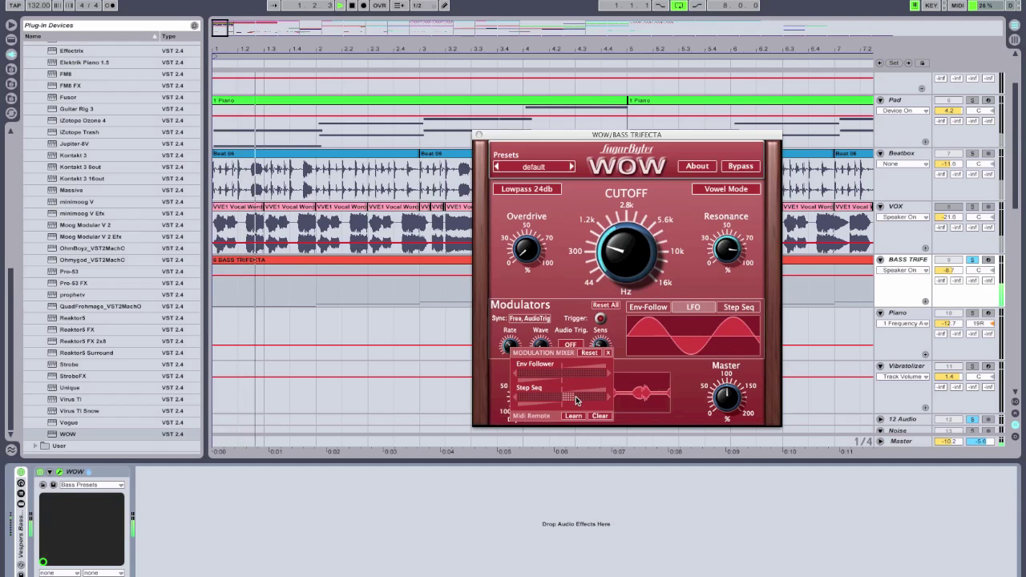
# Reshape the Step Seq pattern, lowering the tall steps and raising a group near the end
pyautogui.click(738, 307)
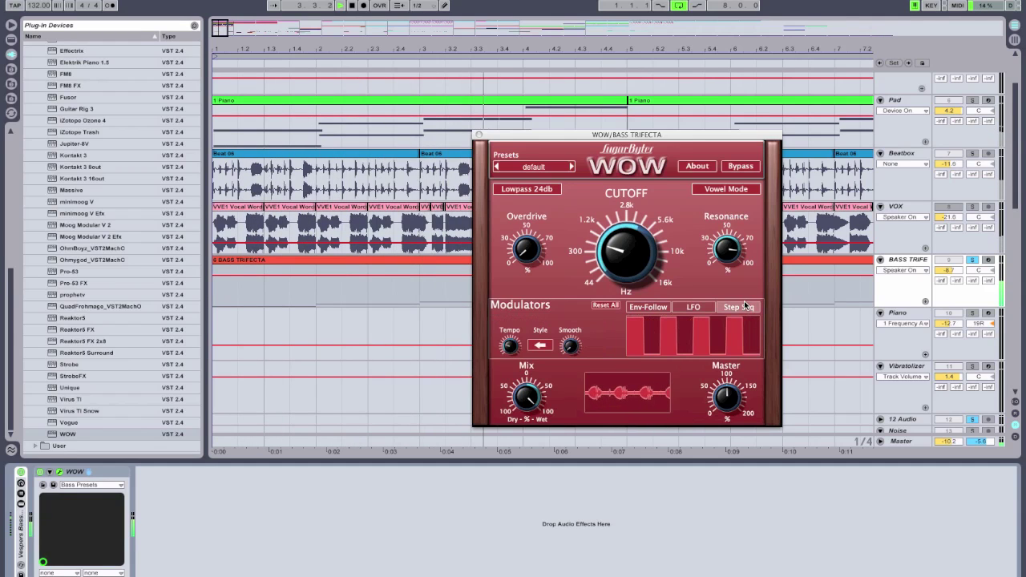
pyautogui.moveTo(663, 335); pyautogui.dragTo(751, 329)
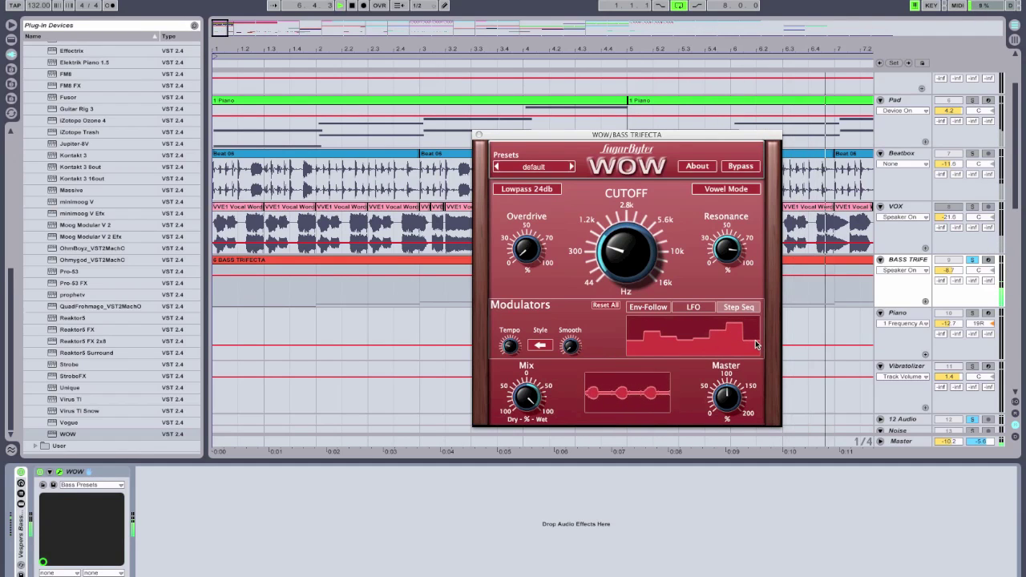
pyautogui.click(651, 329)
pyautogui.moveTo(653, 330)
pyautogui.mouseDown()
pyautogui.moveTo(661, 320)
pyautogui.moveTo(699, 344)
pyautogui.moveTo(700, 333)
pyautogui.mouseUp()
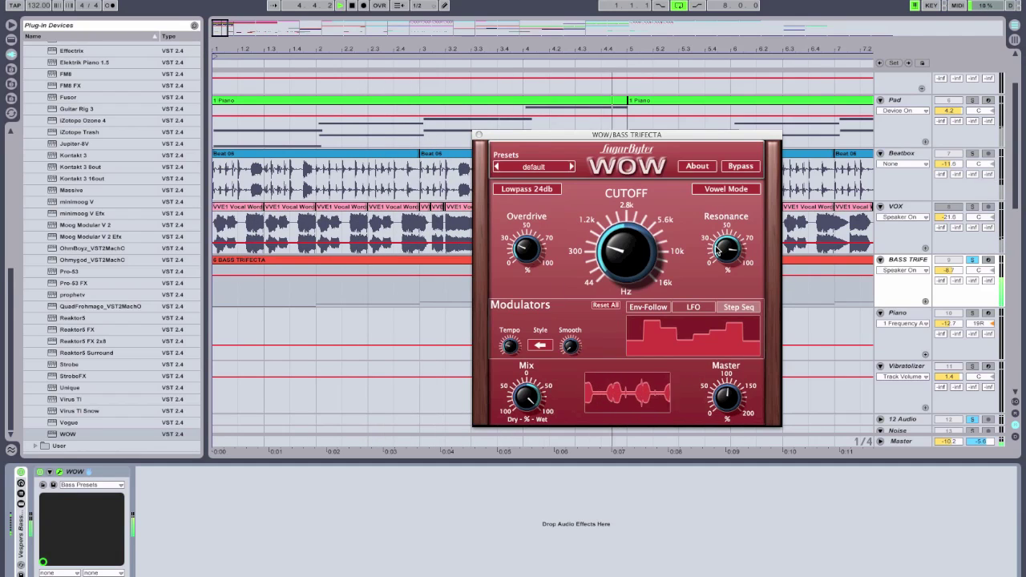
# Try cutoff values between about 300 Hz and 1.2k during playback
pyautogui.moveTo(620, 266); pyautogui.dragTo(618, 222)
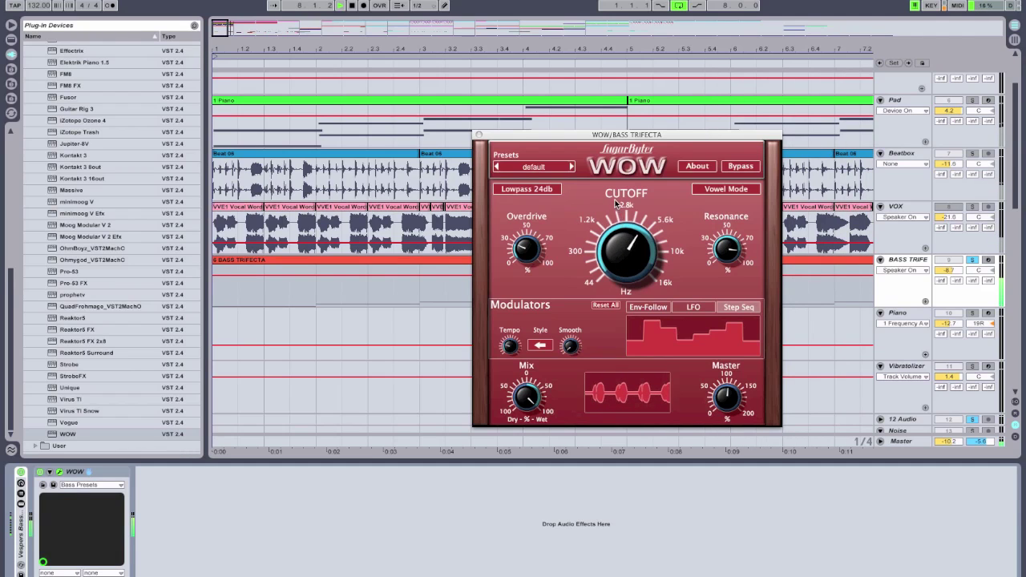
pyautogui.moveTo(604, 248); pyautogui.dragTo(601, 201)
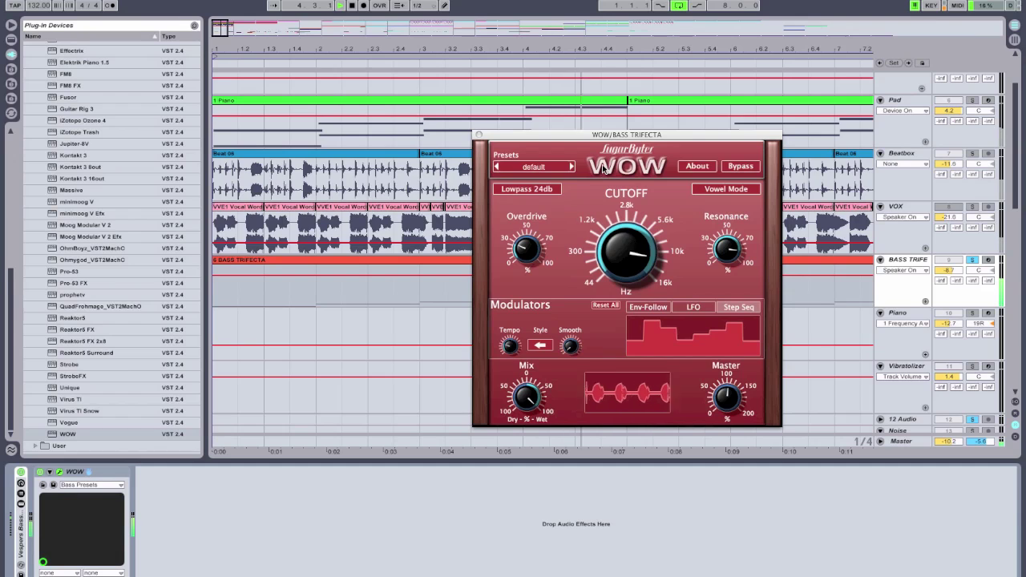
pyautogui.moveTo(604, 255); pyautogui.dragTo(608, 309)
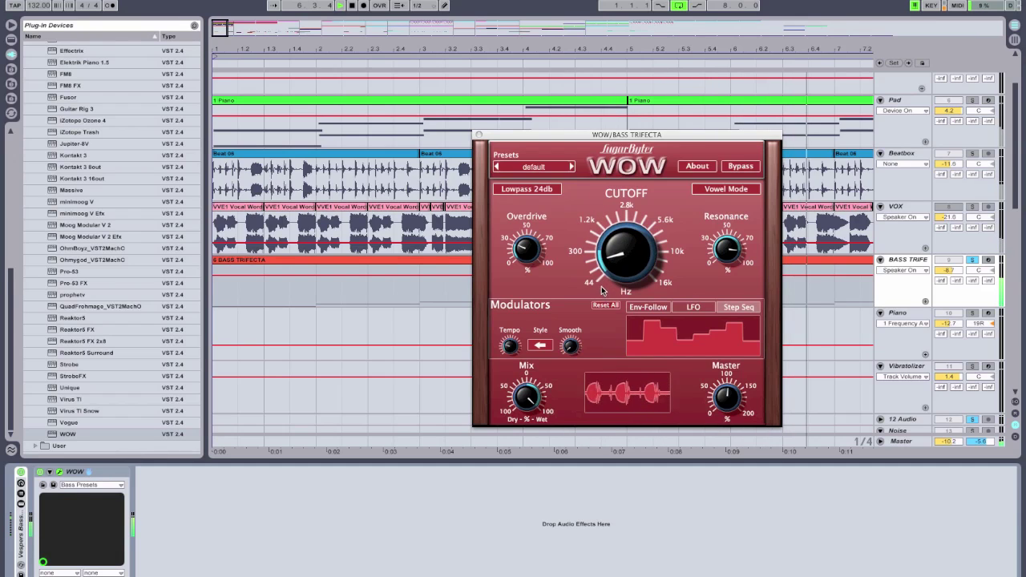
pyautogui.moveTo(605, 298); pyautogui.dragTo(602, 255)
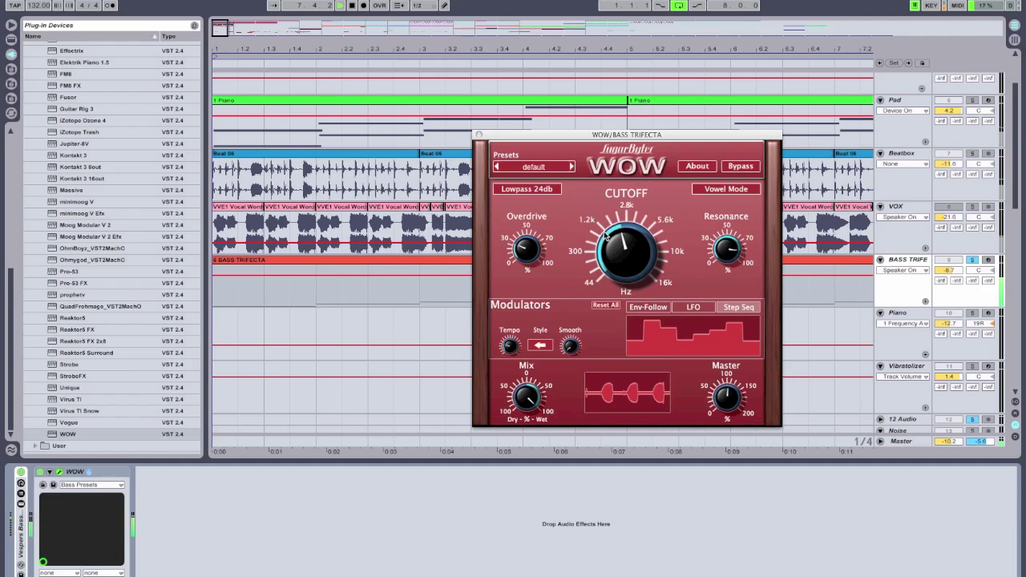